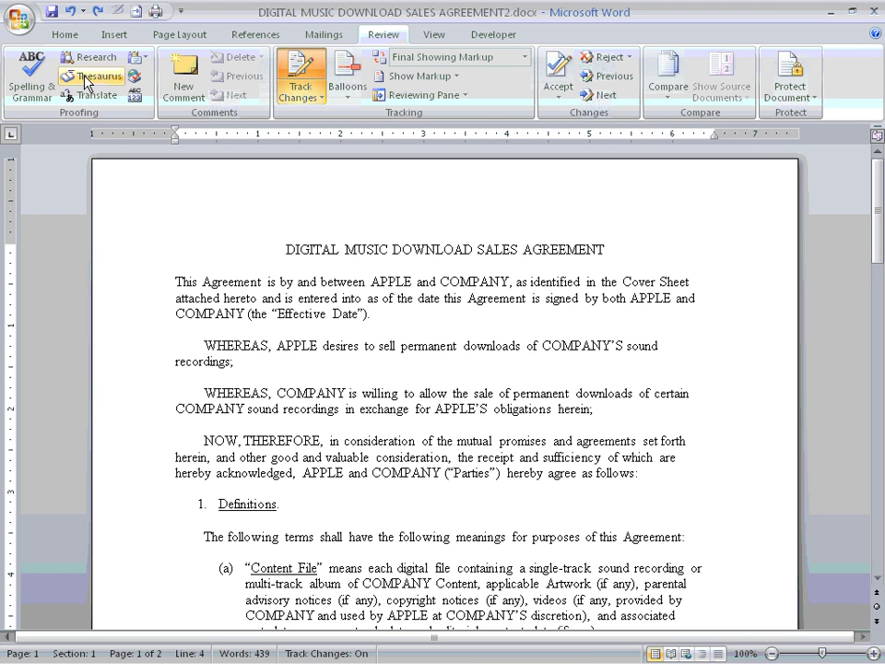
- Switch to the Home ribbon to reach the font and paragraph formatting tools
left_click(65, 37)
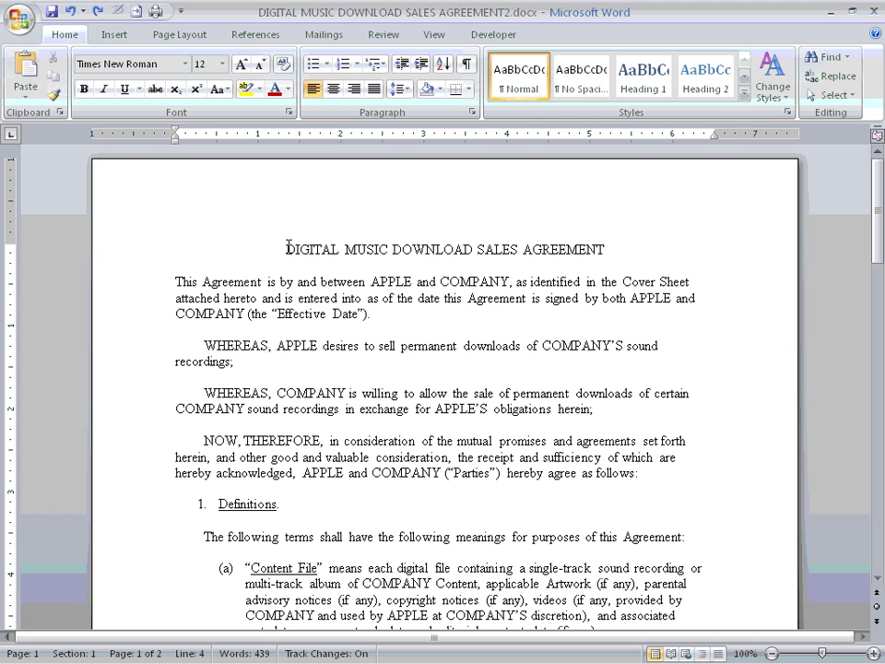
- Make the DIGITAL MUSIC DOWNLOAD SALES AGREEMENT title 16 pt italic
left_click_drag(288, 247, 618, 249)
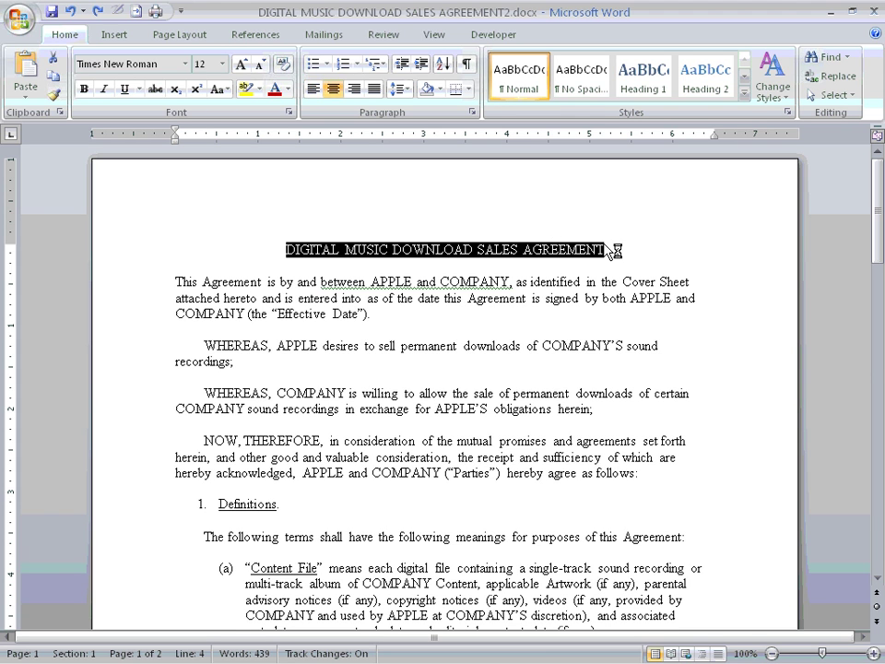
left_click(222, 63)
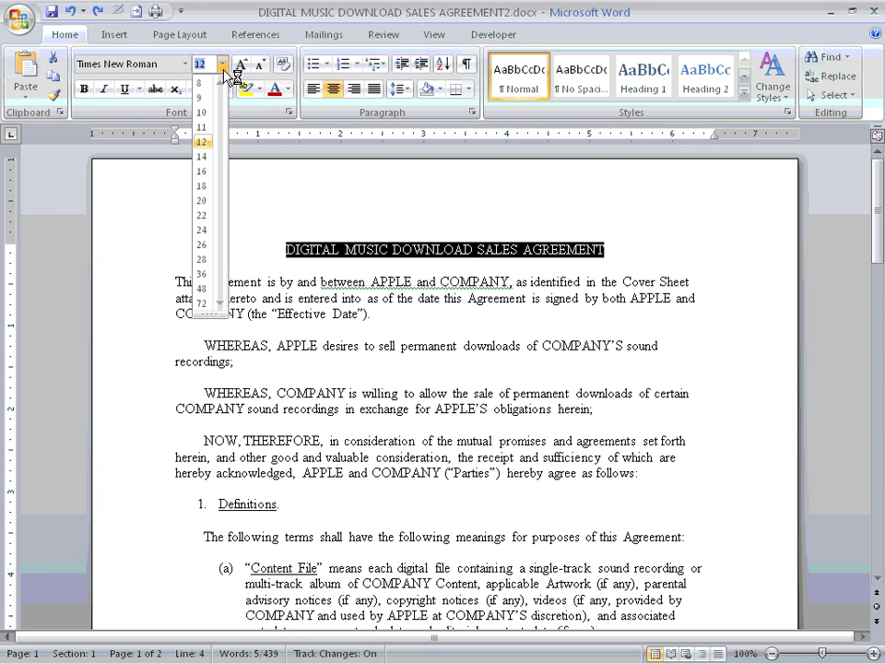
left_click(202, 172)
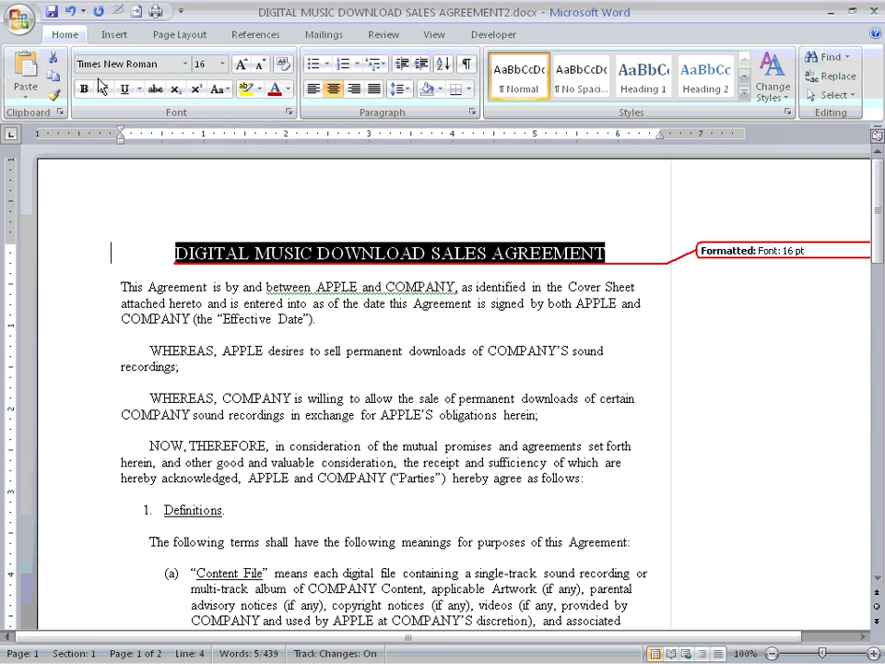
left_click(104, 89)
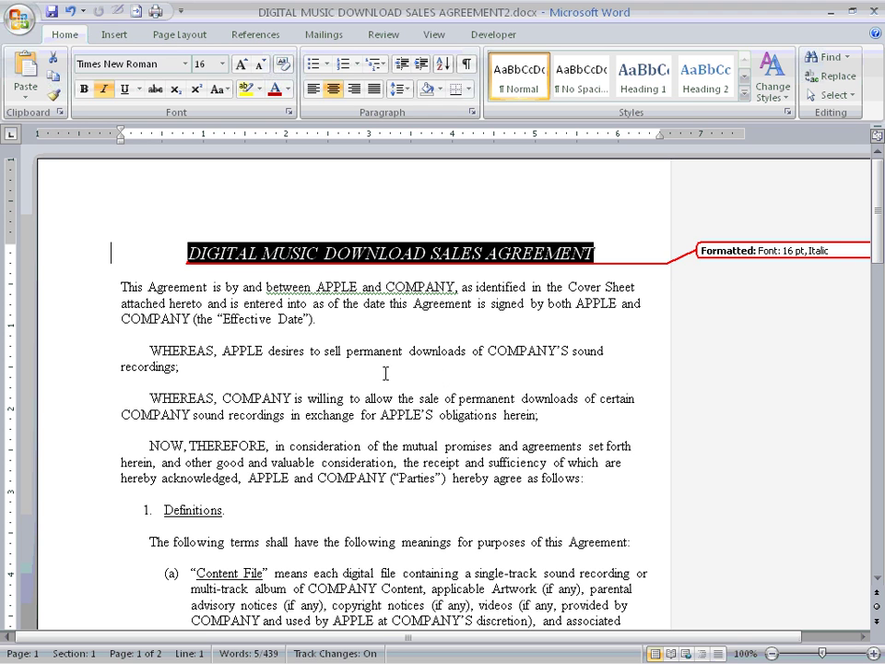
left_click(141, 267)
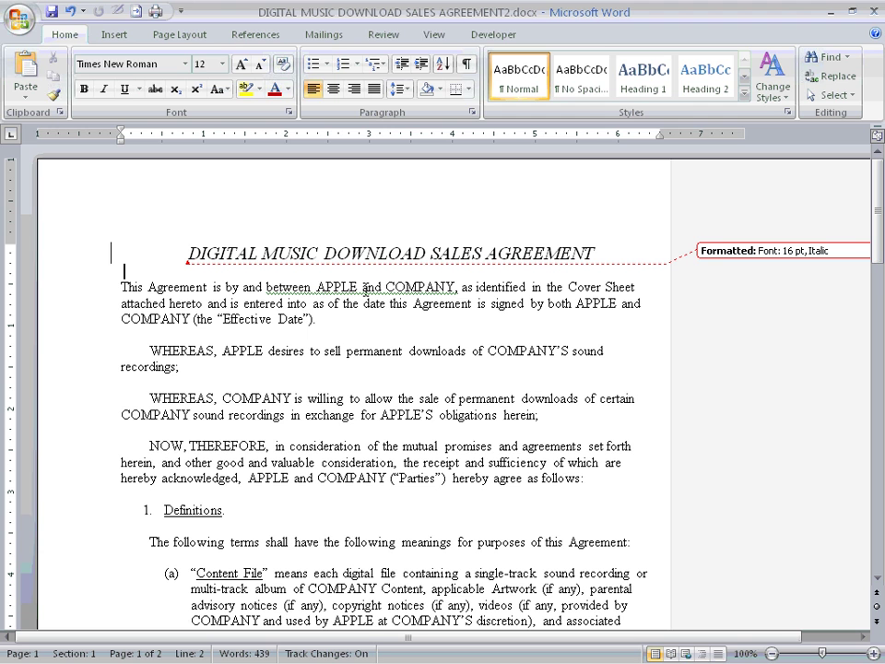
- Insert ITUNES after APPLE and replace COMPANY with UNIVERSITY, then begin selecting the first WHEREAS paragraph
left_click(360, 286)
type("ITUNES")
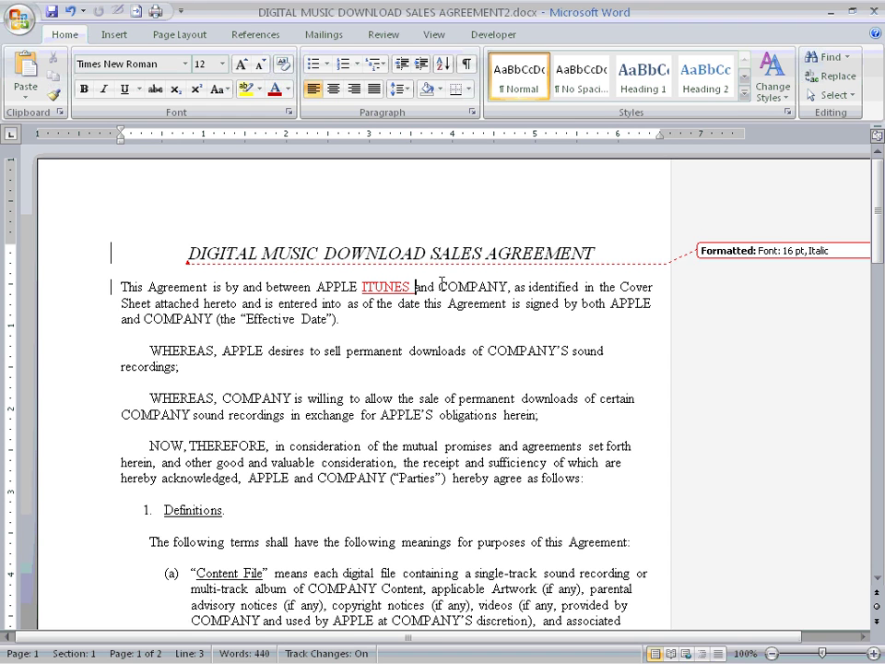
key("Delete")
key("Delete")
key("Delete")
key("Delete")
key("Delete")
key("Delete")
key("Delete")
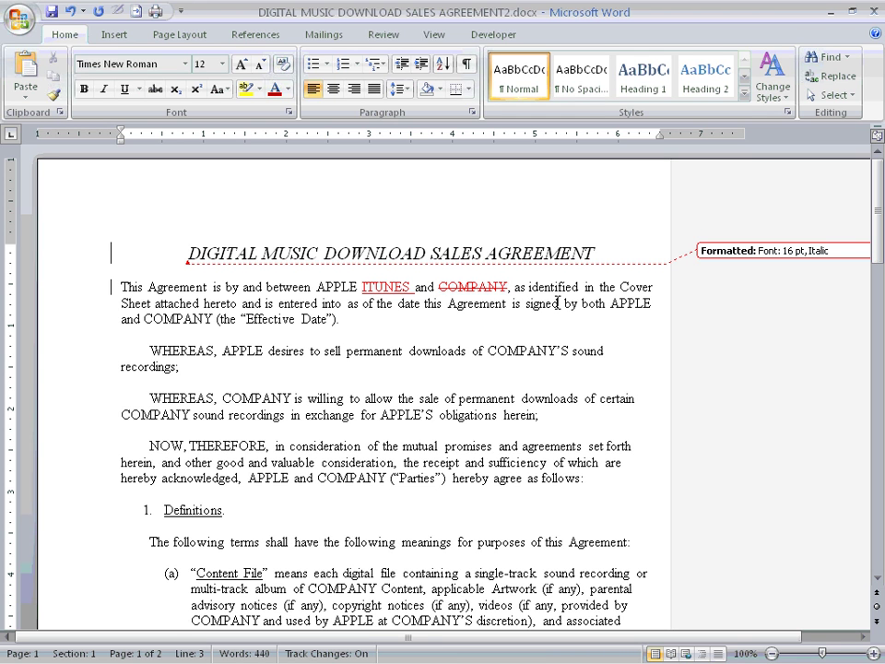
type("UNIVER")
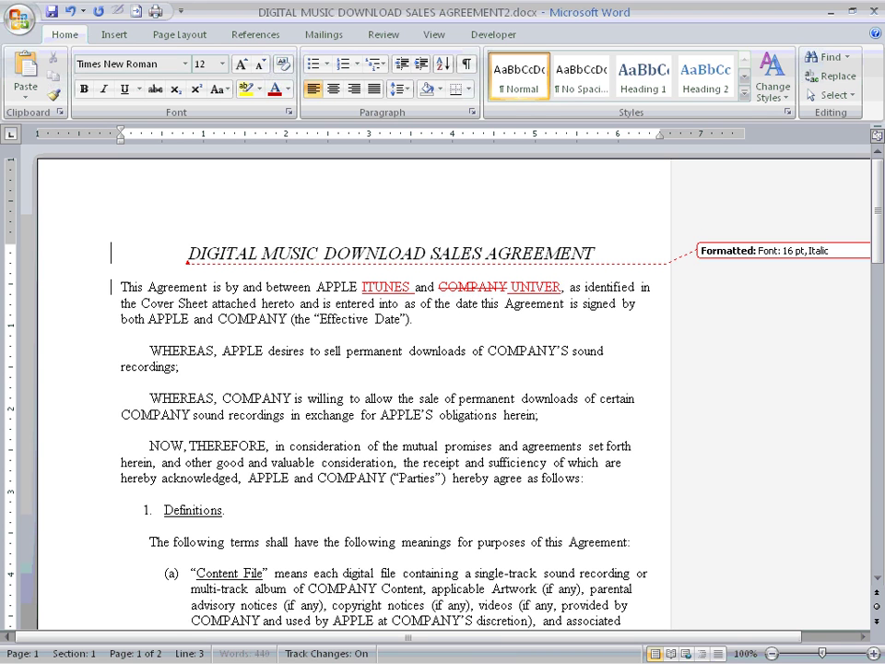
type("SITY")
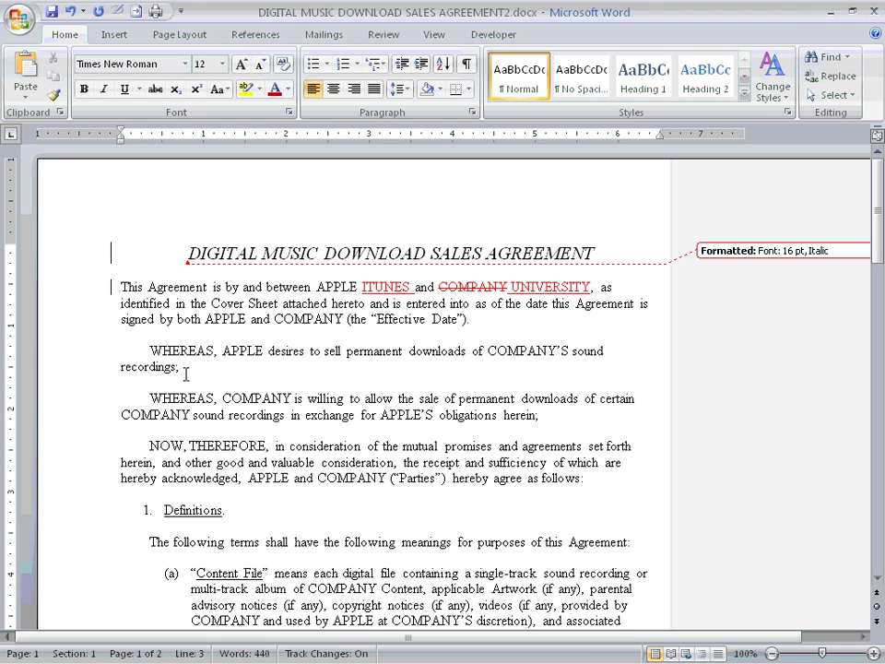
left_click(150, 350)
left_click_drag(150, 350, 185, 366)
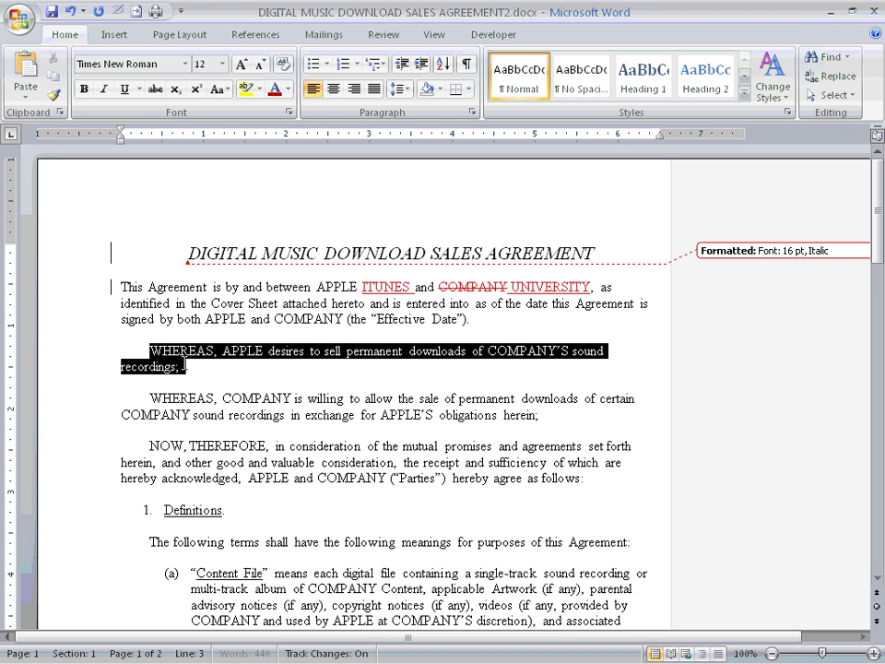
- Cut the WHEREAS APPLE paragraph and paste it on a new line above NOW, THEREFORE
left_click_drag(185, 366, 188, 367)
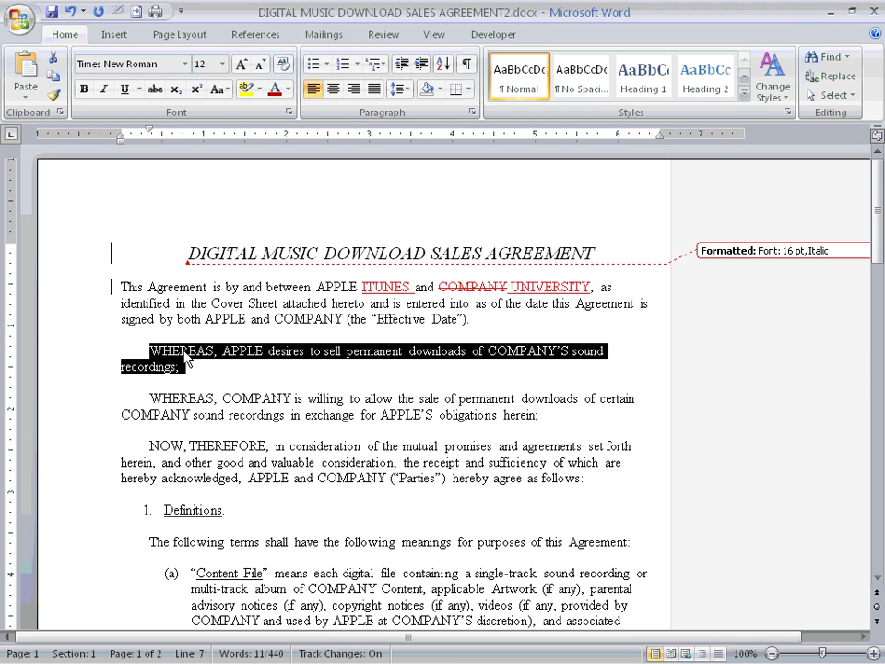
right_click(181, 362)
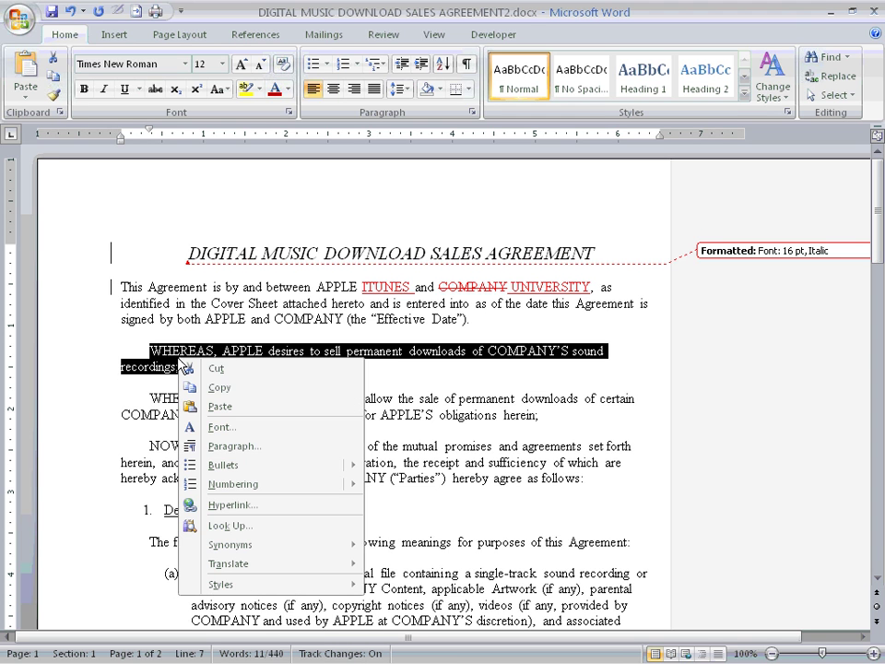
left_click(212, 368)
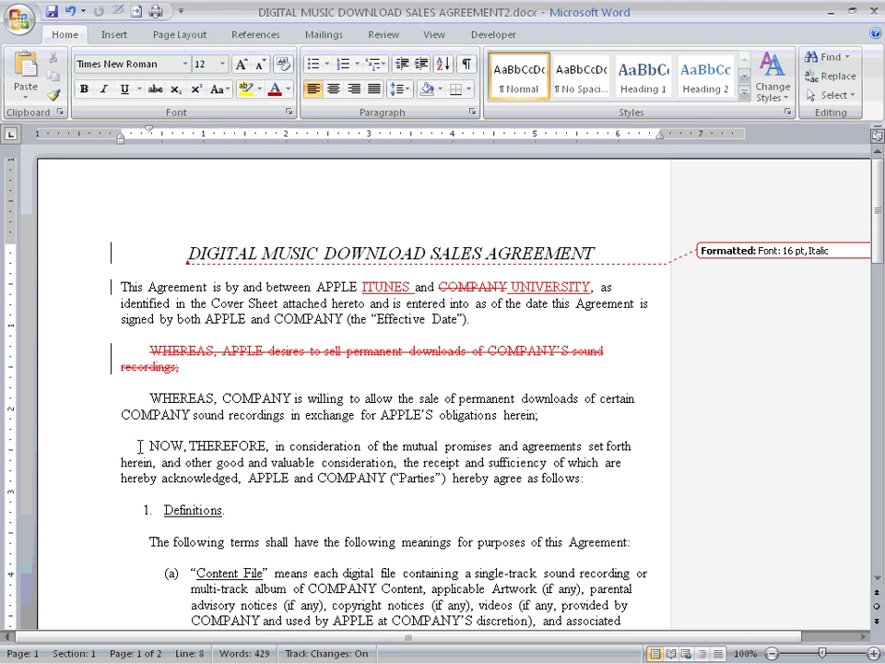
left_click(118, 430)
key("Return")
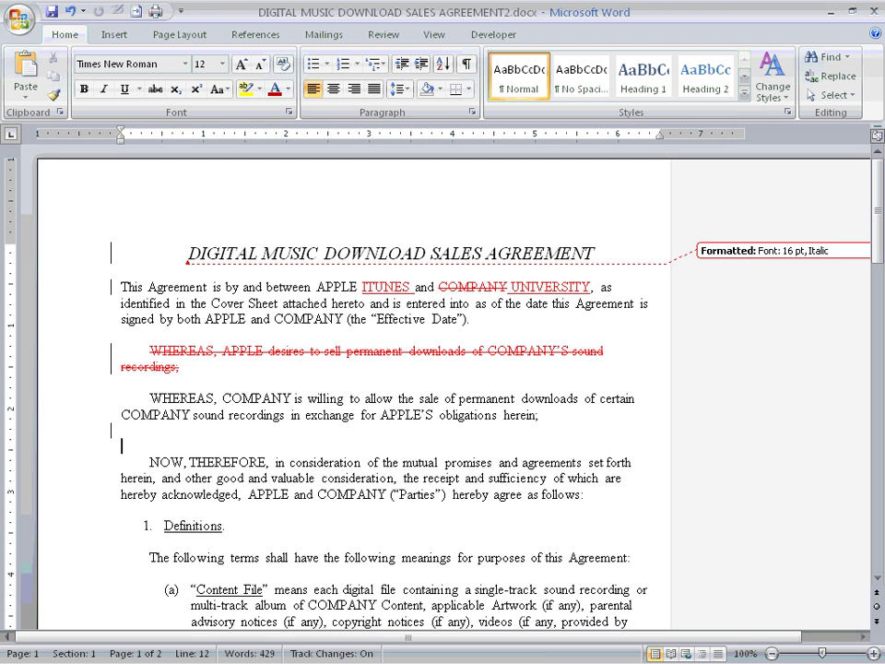
right_click(131, 448)
left_click(178, 256)
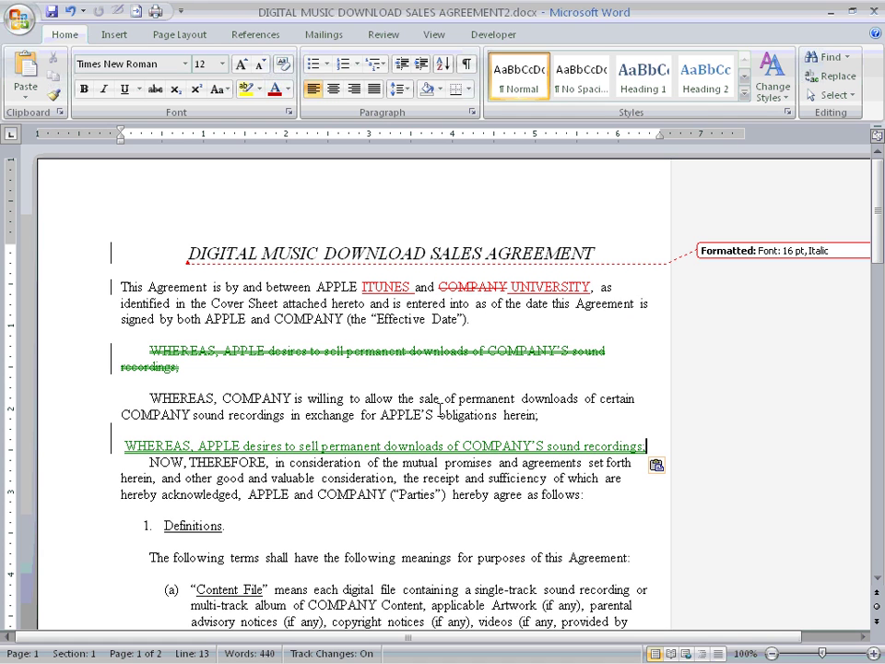
mouse_move(440, 451)
- Switch to the Review ribbon for the commenting and change-tracking tools
mouse_move(541, 344)
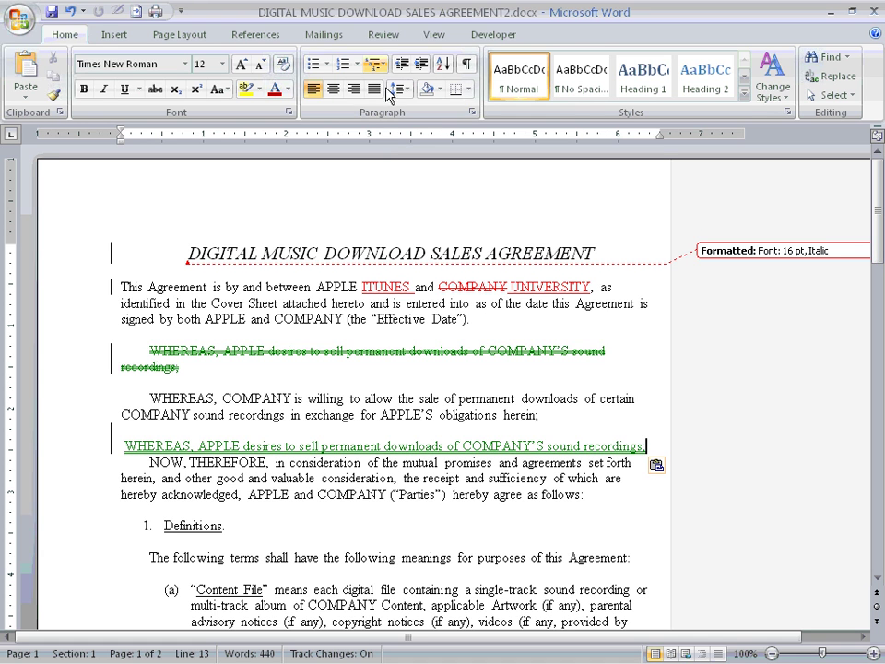
left_click(383, 37)
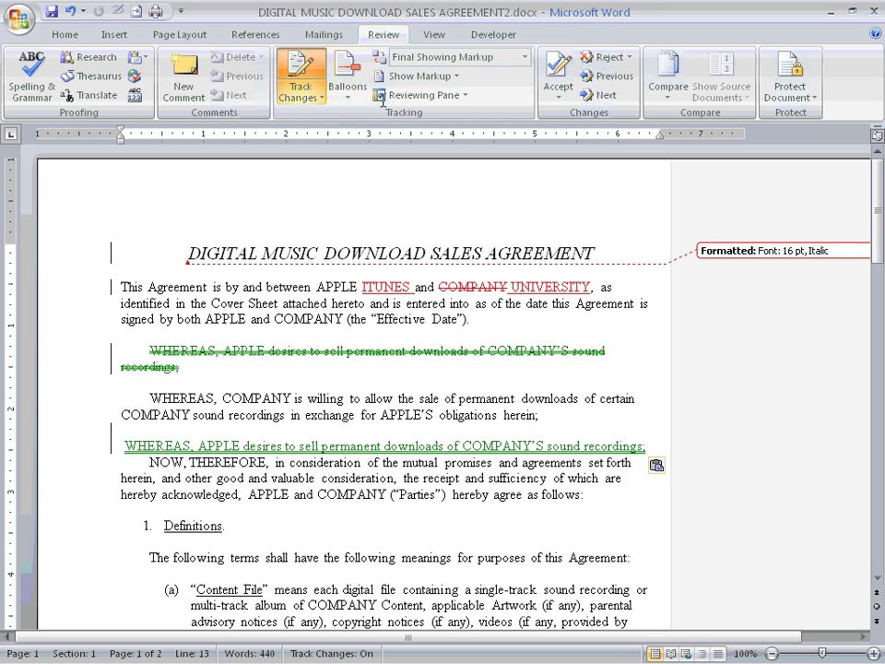
- Add a comment reading 'PLEASE ADD DATE HERE' at the end of the title's AGREEMENT
left_click(602, 251)
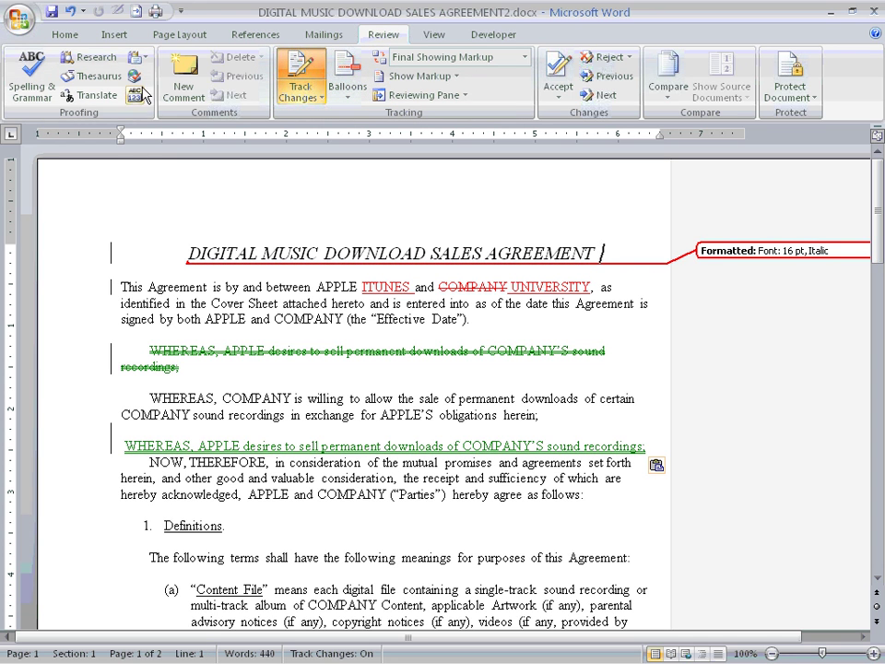
left_click(170, 83)
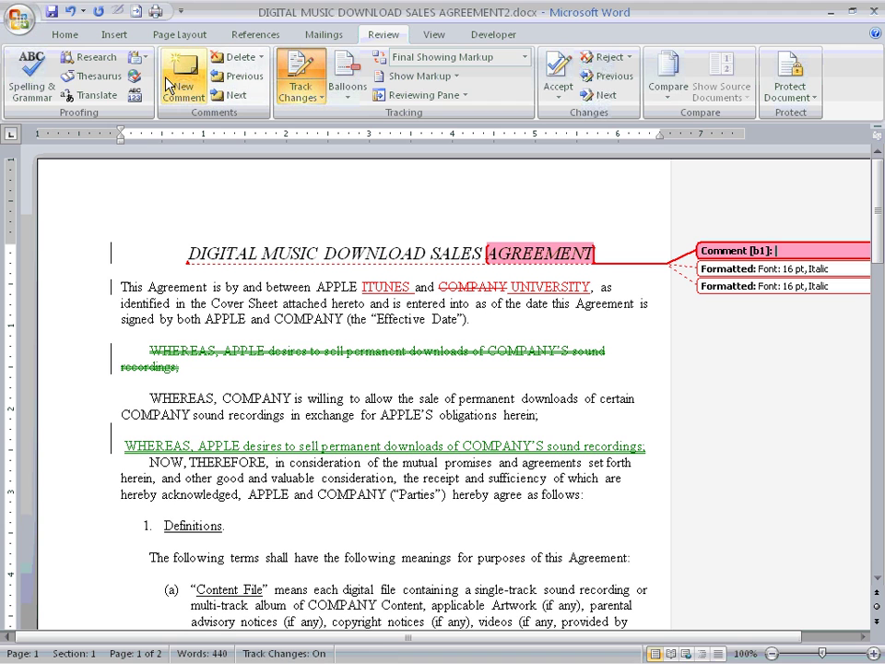
type("PLEASE ADD DATE HERE")
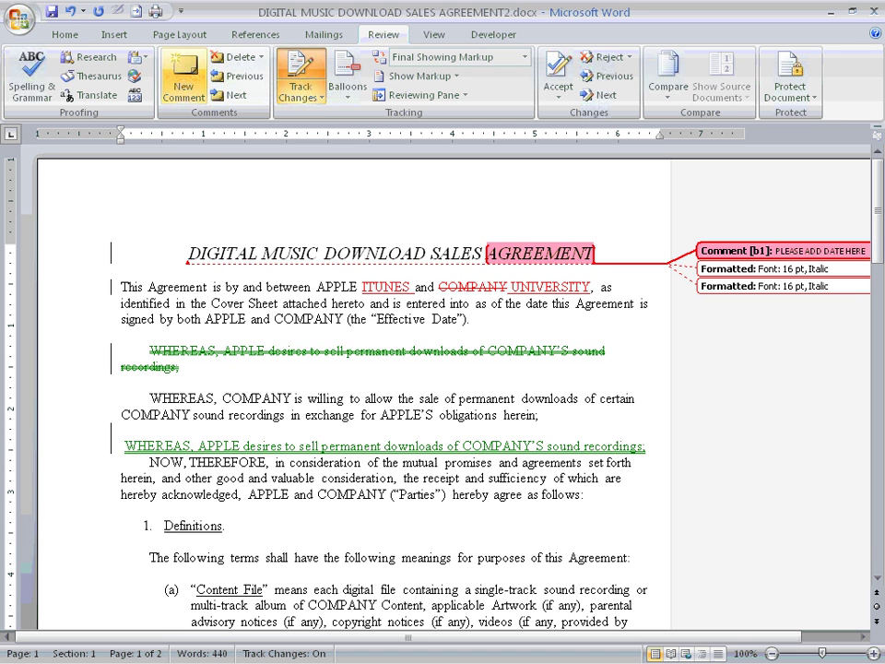
left_click(637, 342)
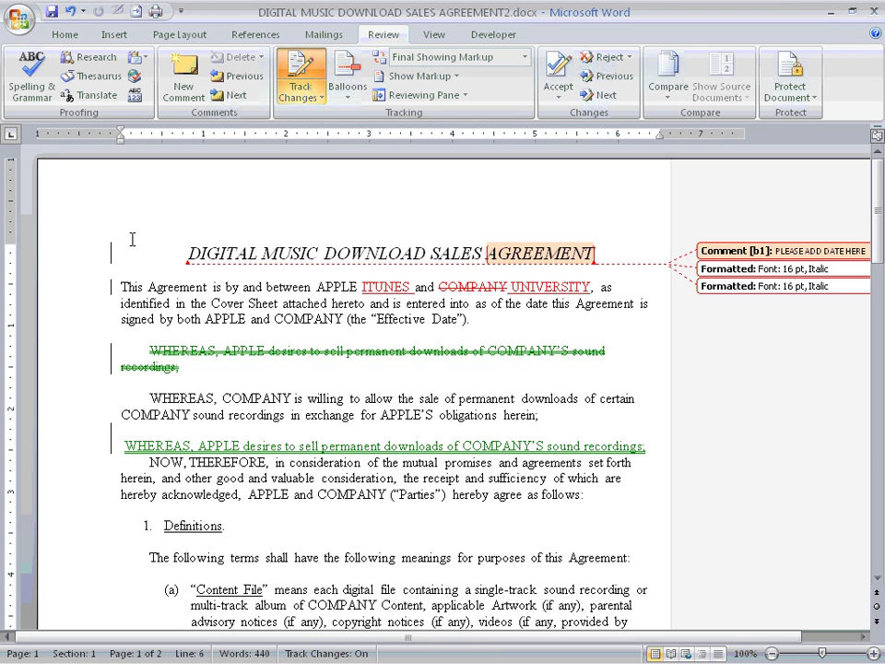
- Select the comment balloon on AGREEMENT and delete it
mouse_move(704, 251)
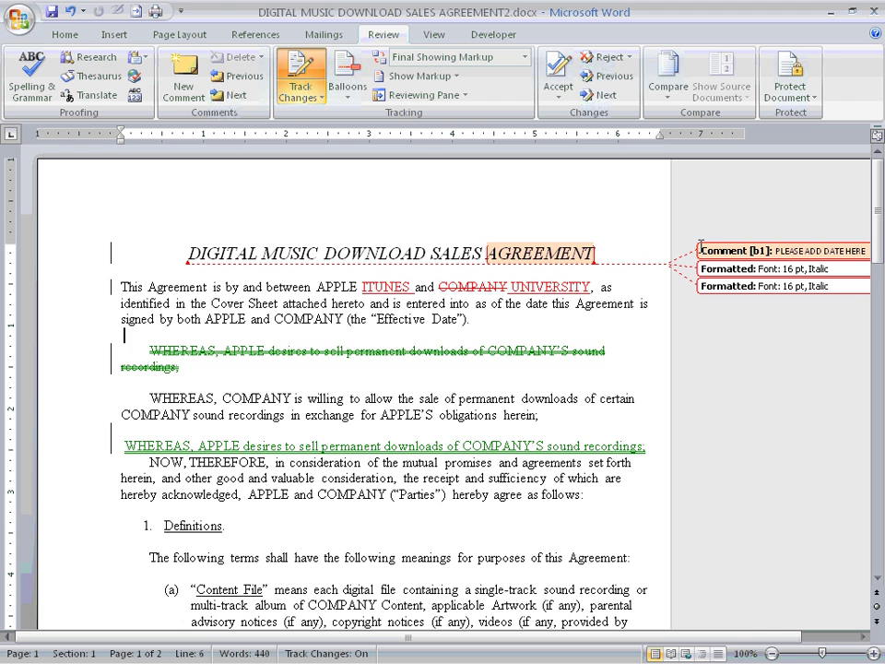
left_click(700, 248)
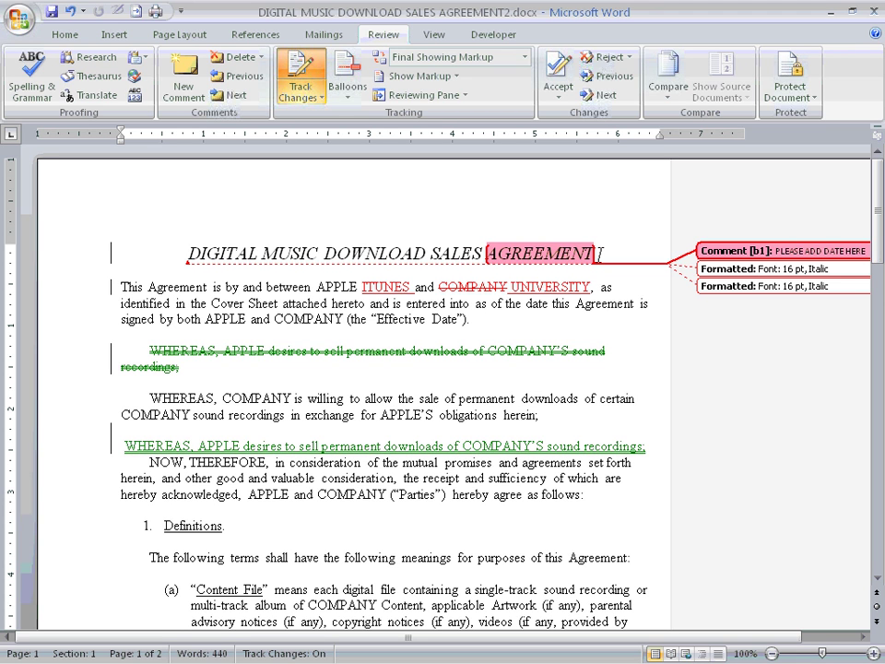
mouse_move(599, 253)
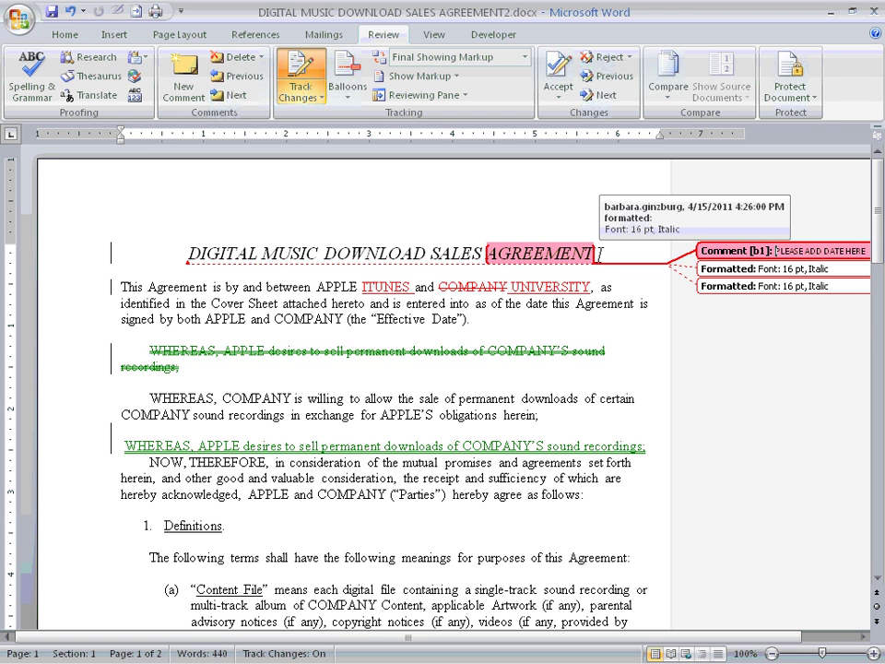
left_click(240, 60)
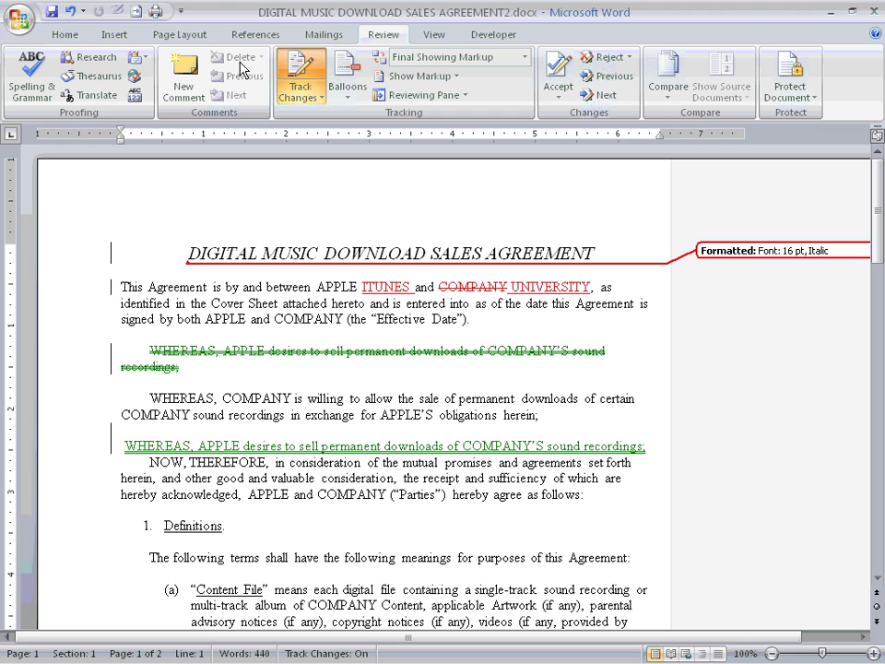